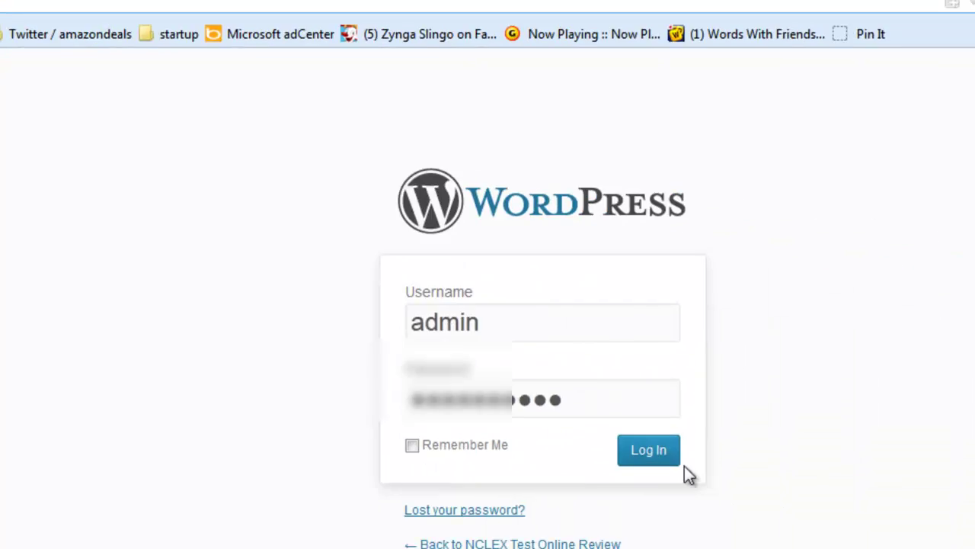
# - Log in to the WordPress dashboard as admin and view the NCLEX Test Online Review site in a new browser tab
pyautogui.click(590, 435)
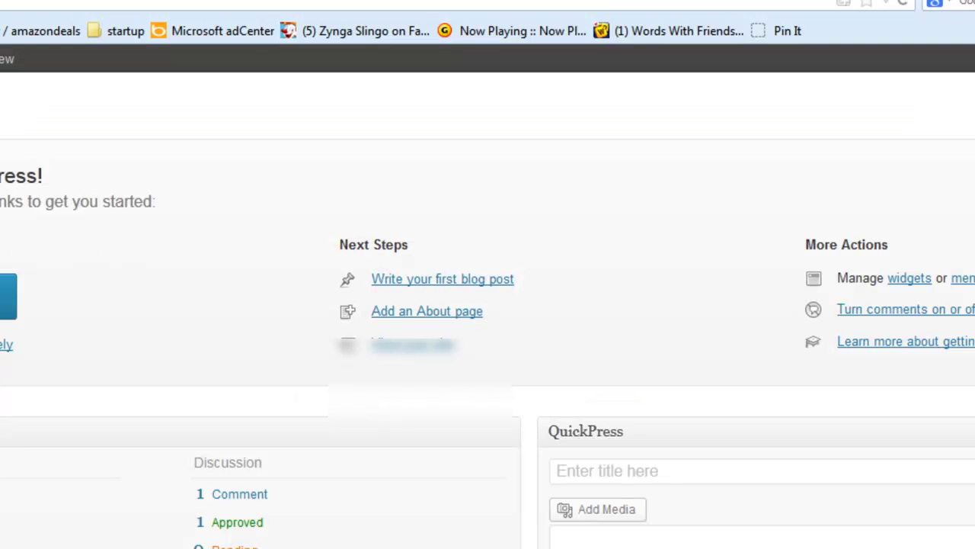
pyautogui.moveTo(0, 65)
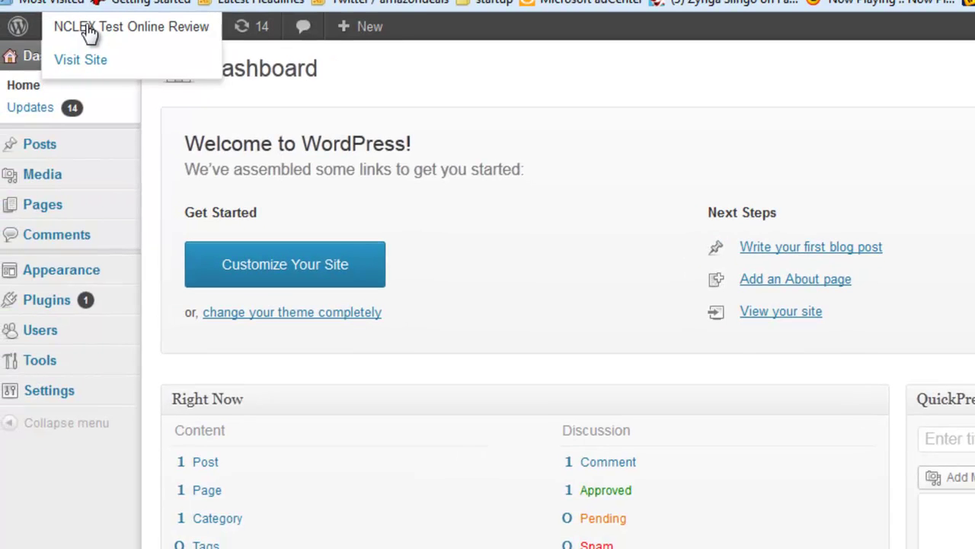
pyautogui.rightClick(89, 32)
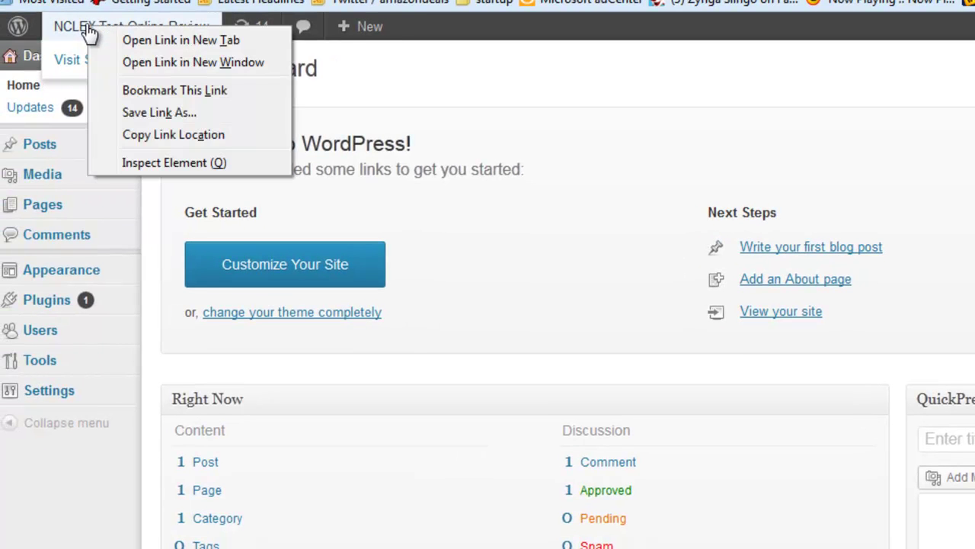
pyautogui.click(152, 41)
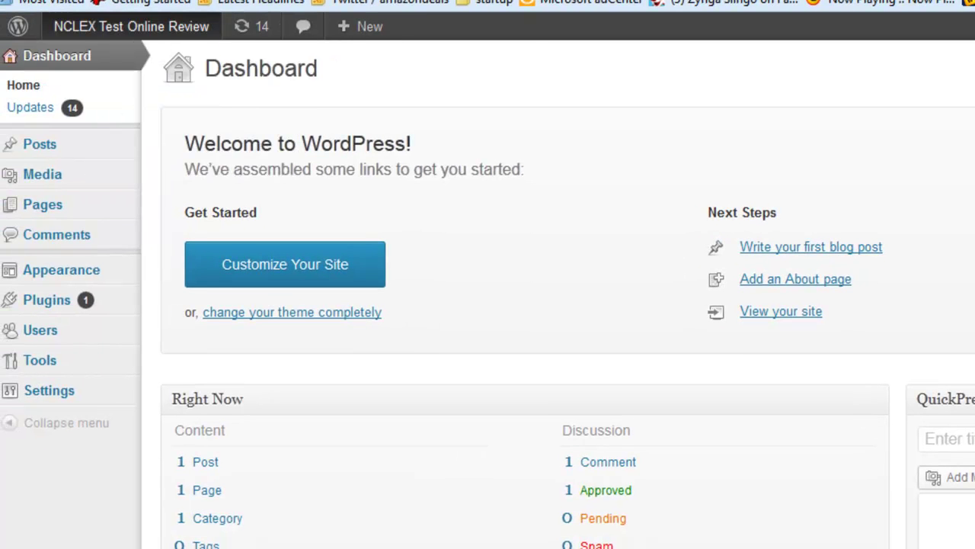
pyautogui.hotkey('ctrl', 'Tab')
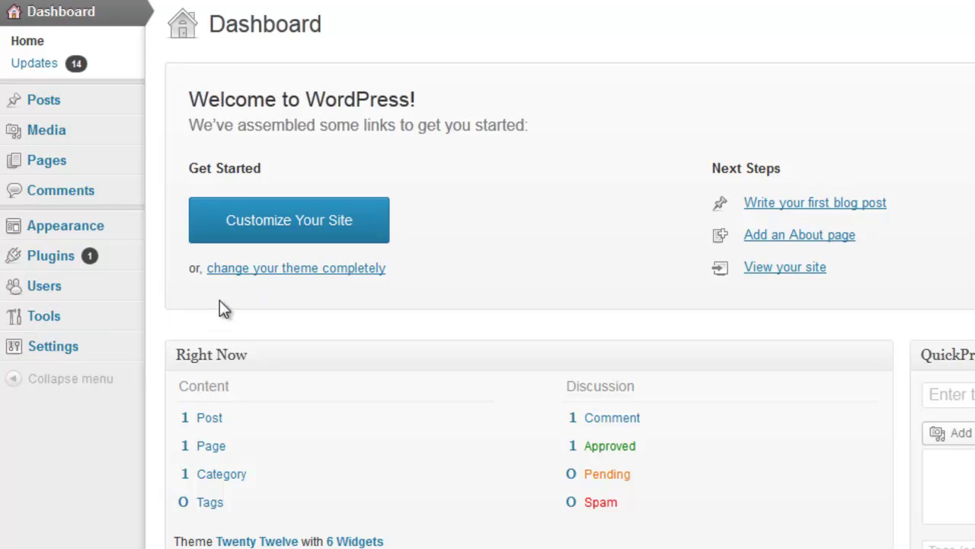
# - Open the dashboard's theme management page and look through the designs of the available installed themes
pyautogui.moveTo(89, 229)
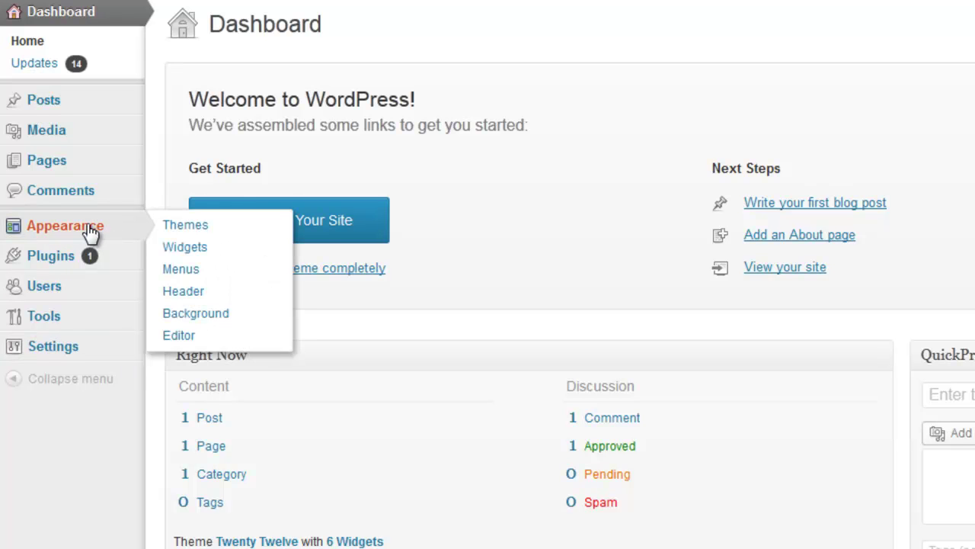
pyautogui.click(197, 226)
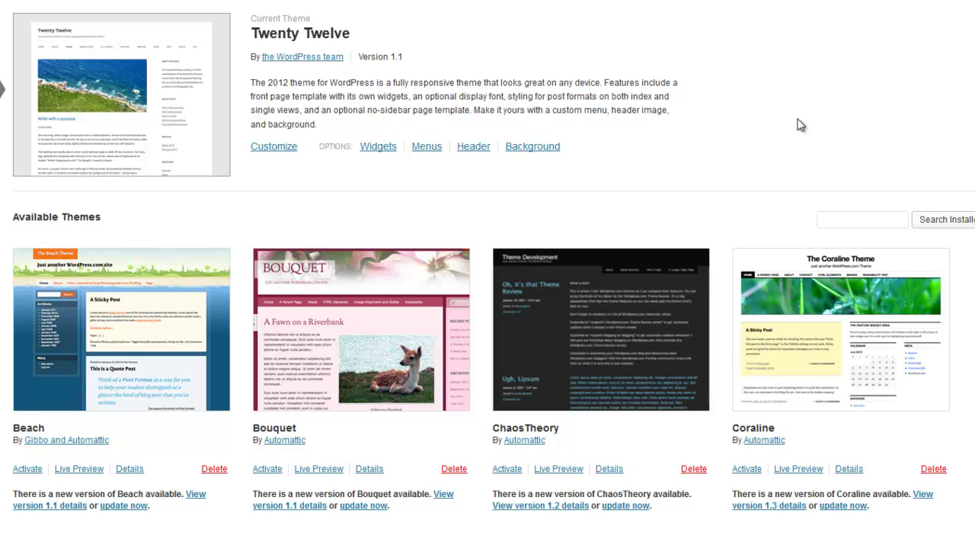
pyautogui.scroll(-1, 716, 160)
pyautogui.scroll(-4, 716, 160)
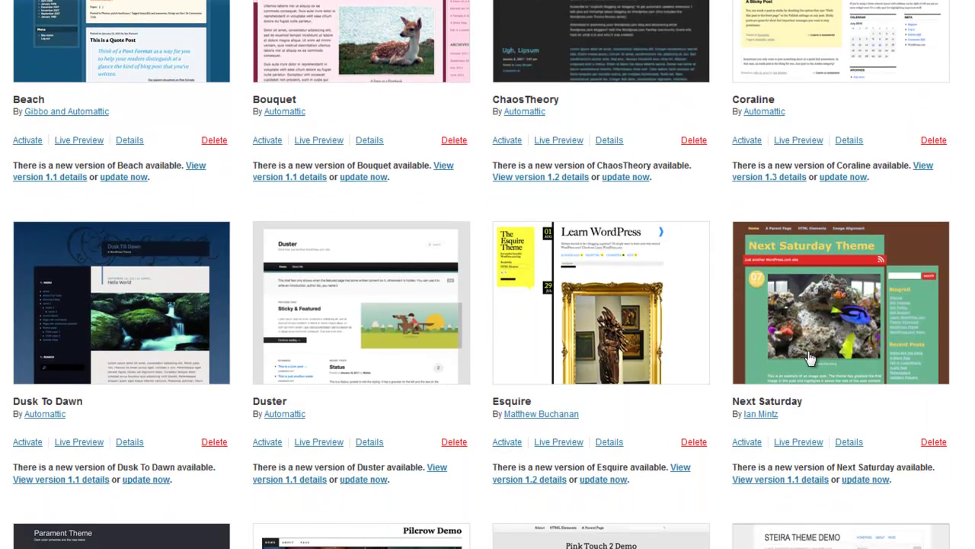
pyautogui.scroll(-2, 800, 215)
pyautogui.scroll(-1, 807, 214)
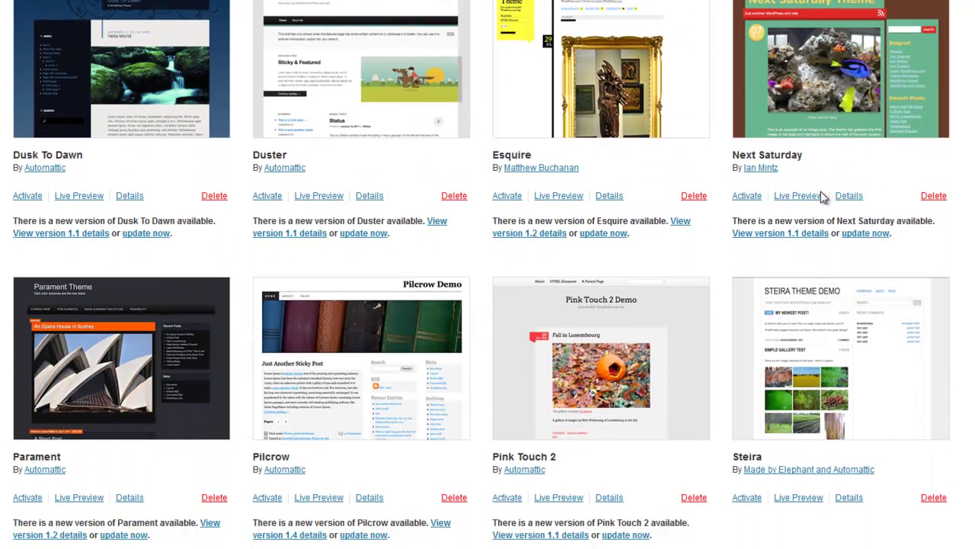
pyautogui.scroll(-2, 823, 197)
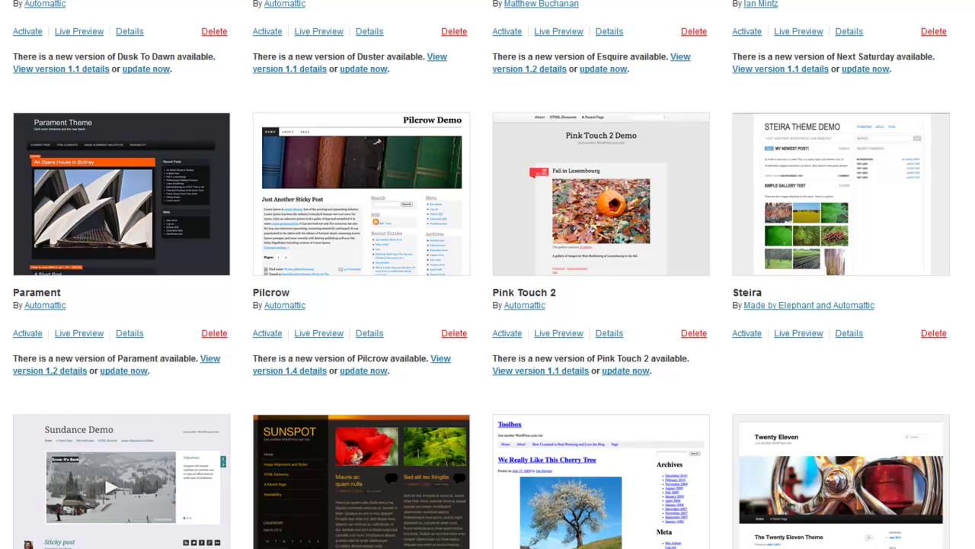
pyautogui.scroll(-2, 482, 275)
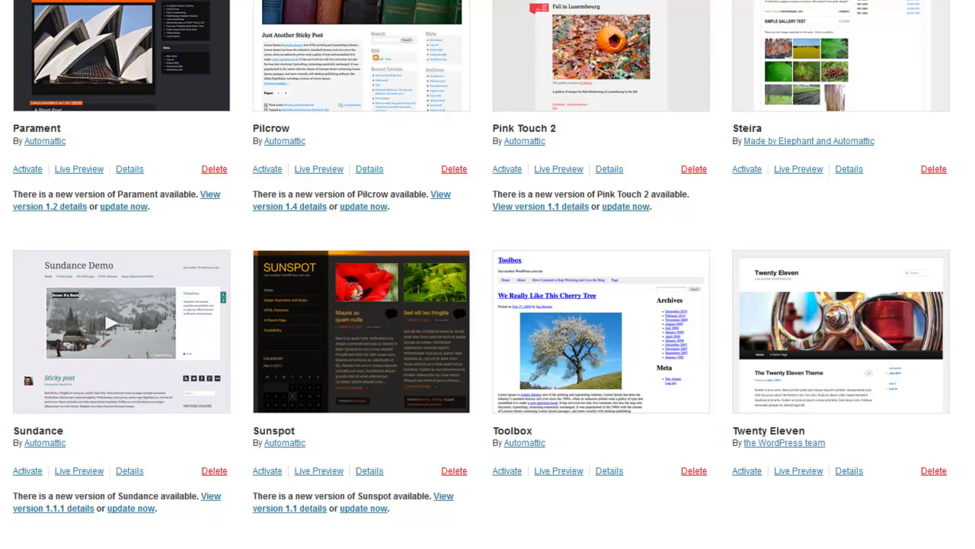
pyautogui.scroll(4, 531, 344)
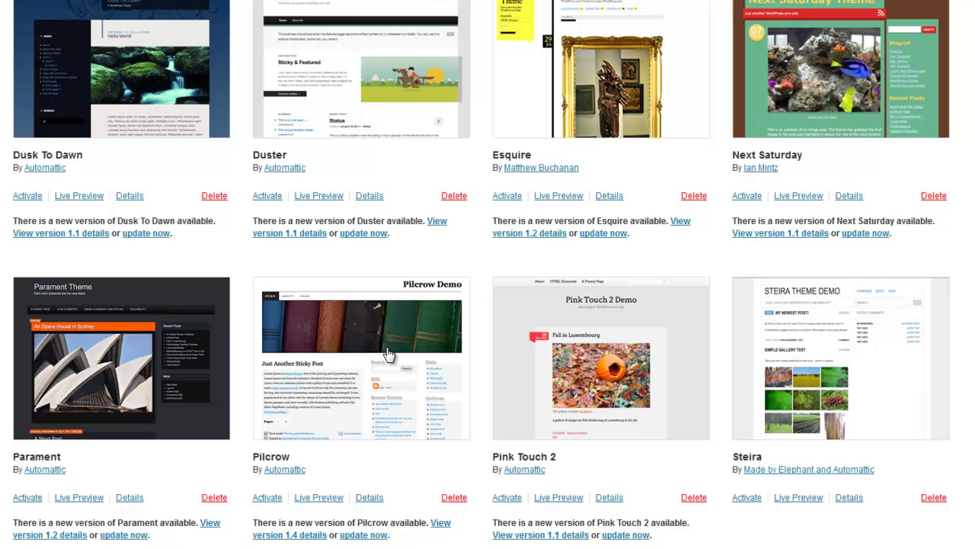
# - Open the Pilcrow theme's live preview in a new tab and examine the layout of its home page and Sample Page
pyautogui.rightClick(322, 503)
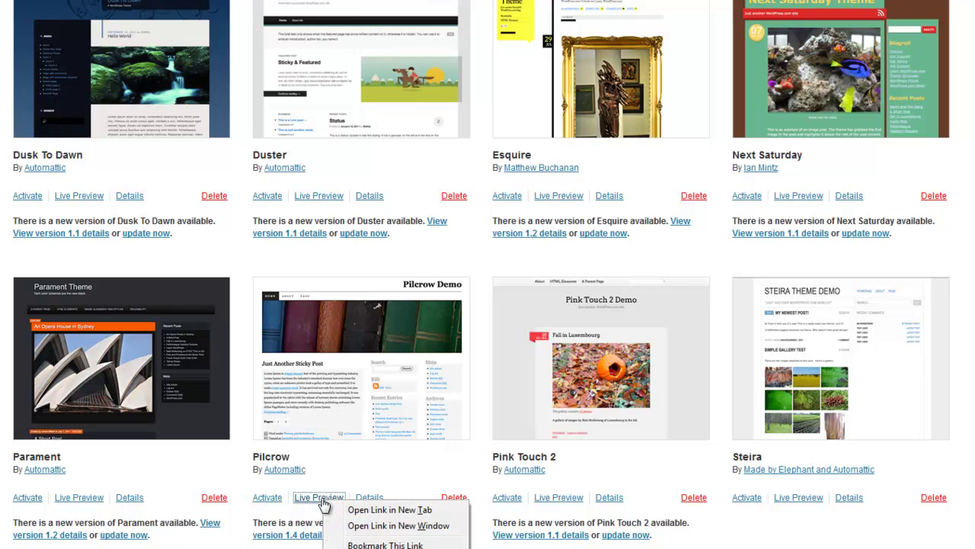
pyautogui.click(388, 512)
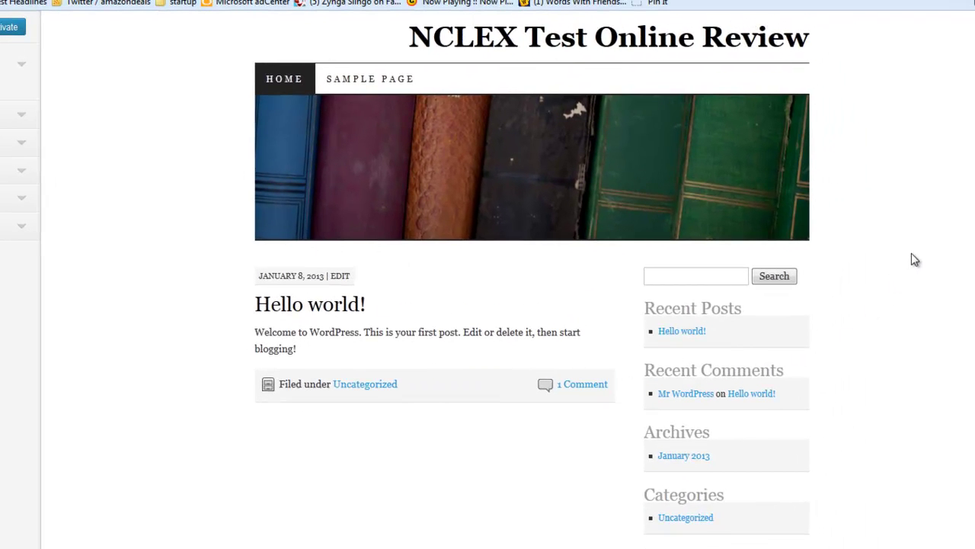
pyautogui.scroll(-1, 904, 241)
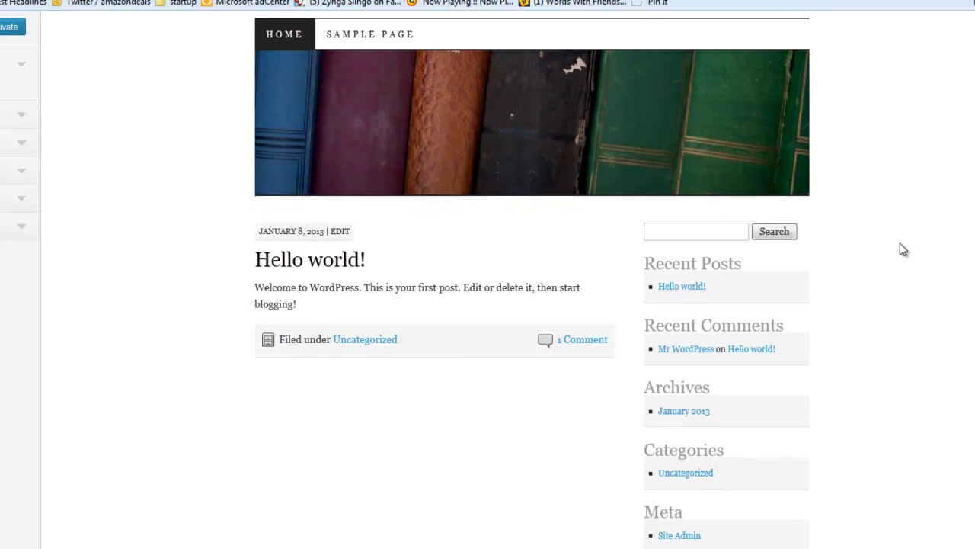
pyautogui.click(373, 42)
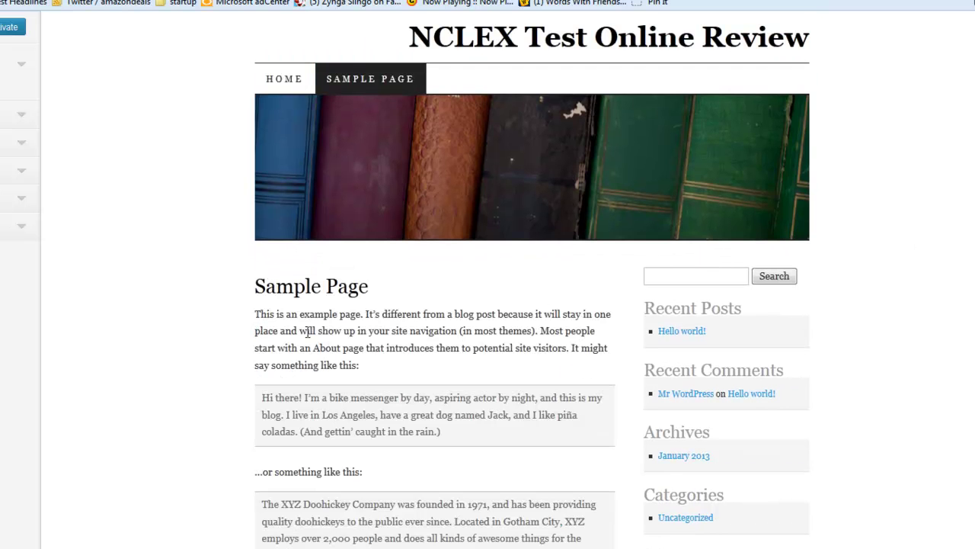
pyautogui.scroll(-4, 752, 331)
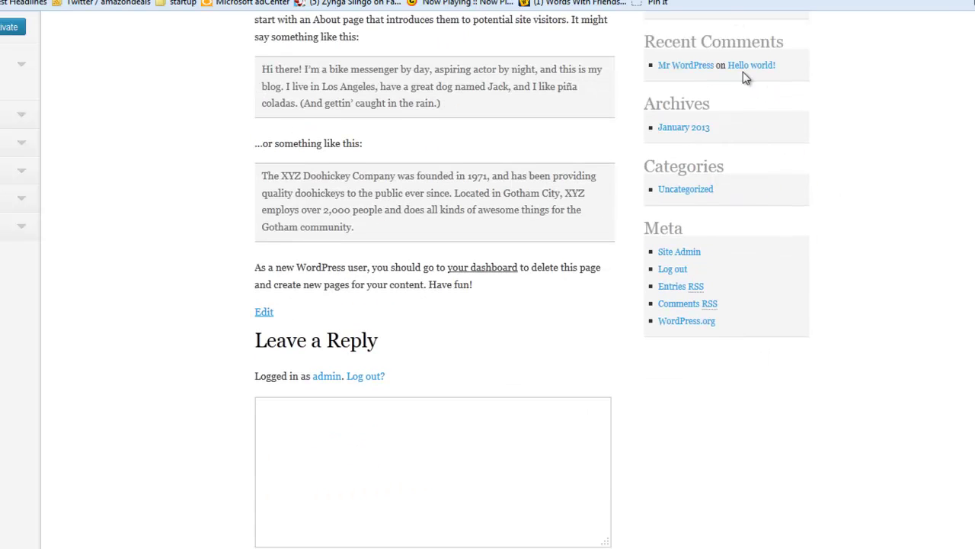
pyautogui.scroll(-1, 764, 304)
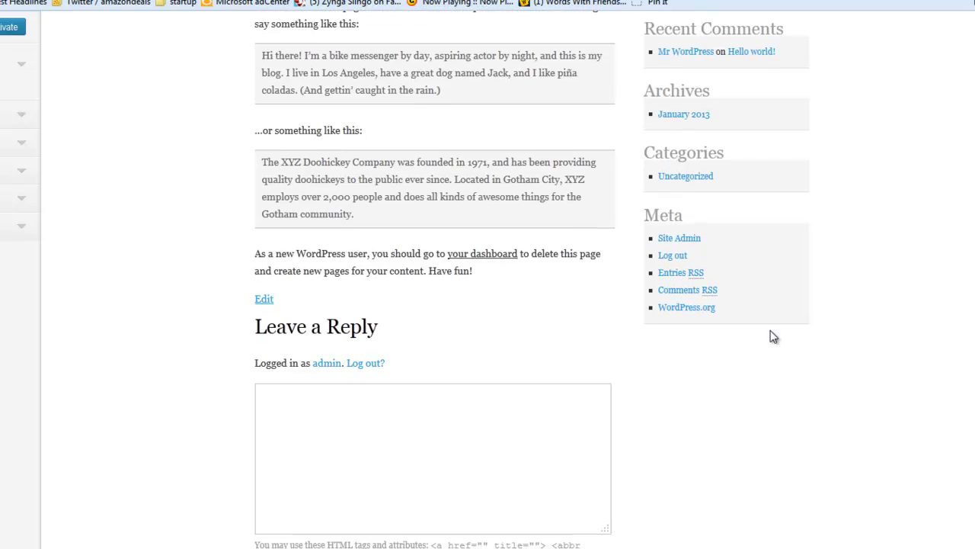
pyautogui.scroll(5, 615, 513)
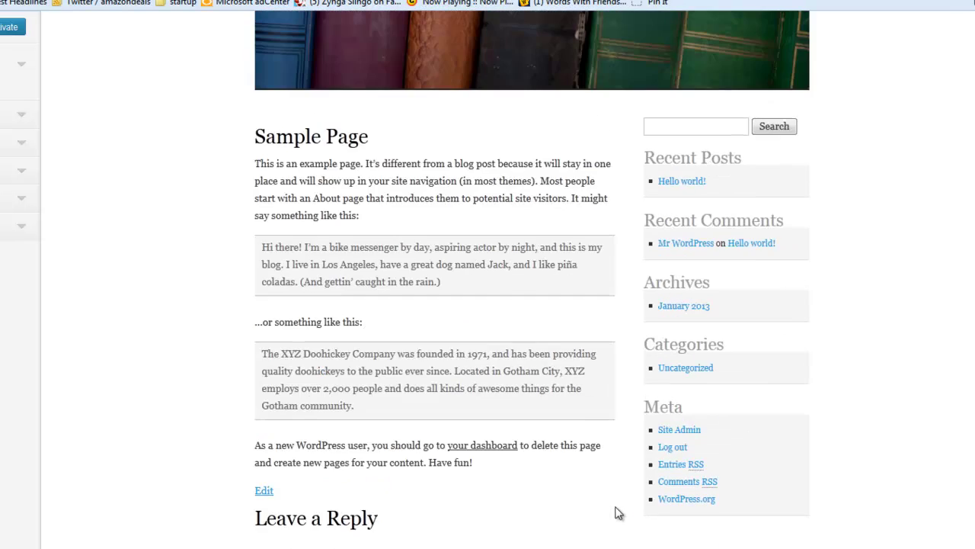
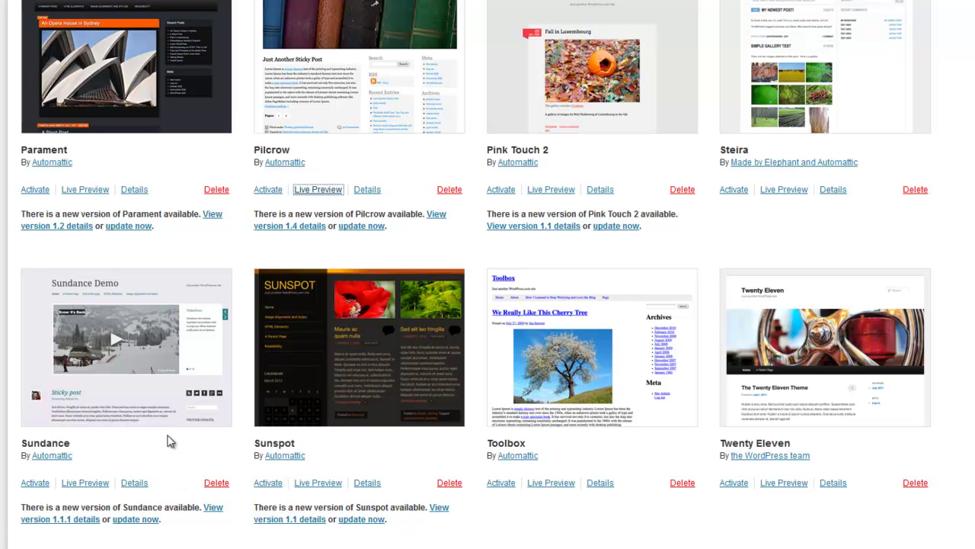
# - Review the installed themes again, from the end of the list back to the current theme
pyautogui.scroll(4, 166, 430)
pyautogui.scroll(1, 166, 434)
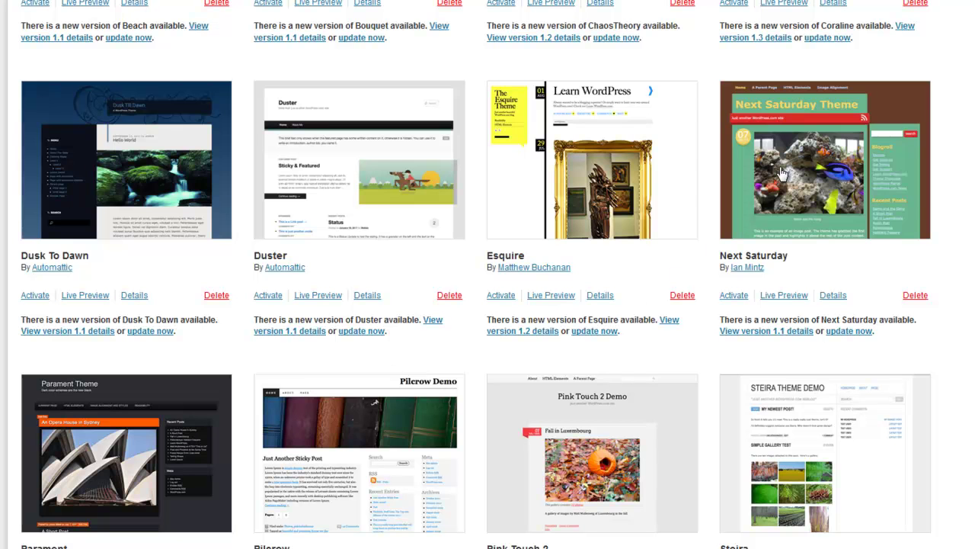
pyautogui.scroll(2, 470, 132)
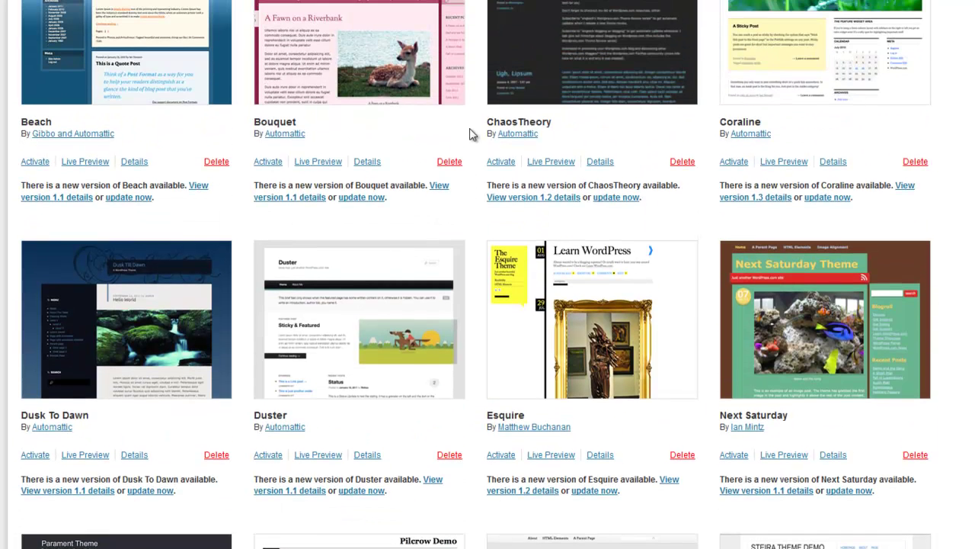
pyautogui.scroll(3, 466, 136)
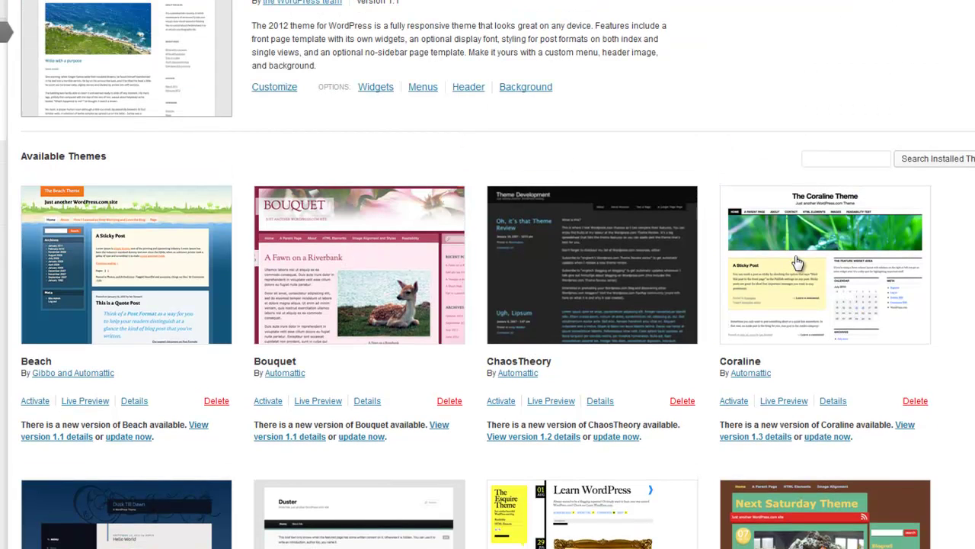
pyautogui.scroll(1, 800, 236)
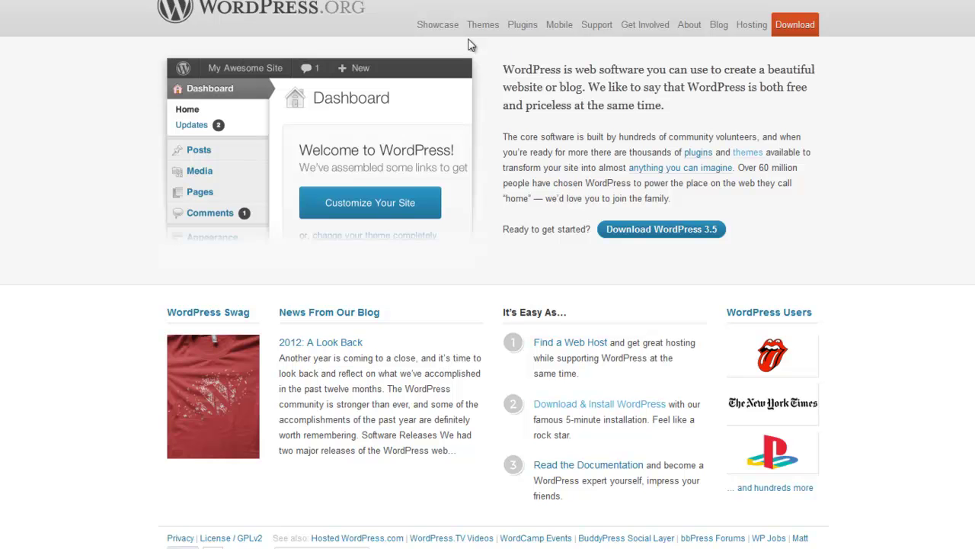
# - Open the Themes Directory on WordPress.org and view the details of the popular Twenty Ten theme
pyautogui.click(493, 30)
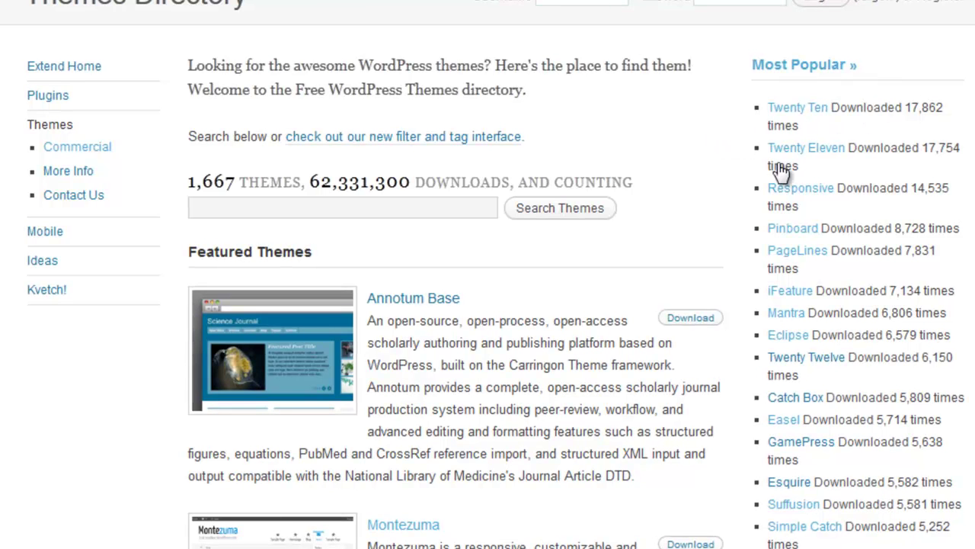
pyautogui.click(797, 112)
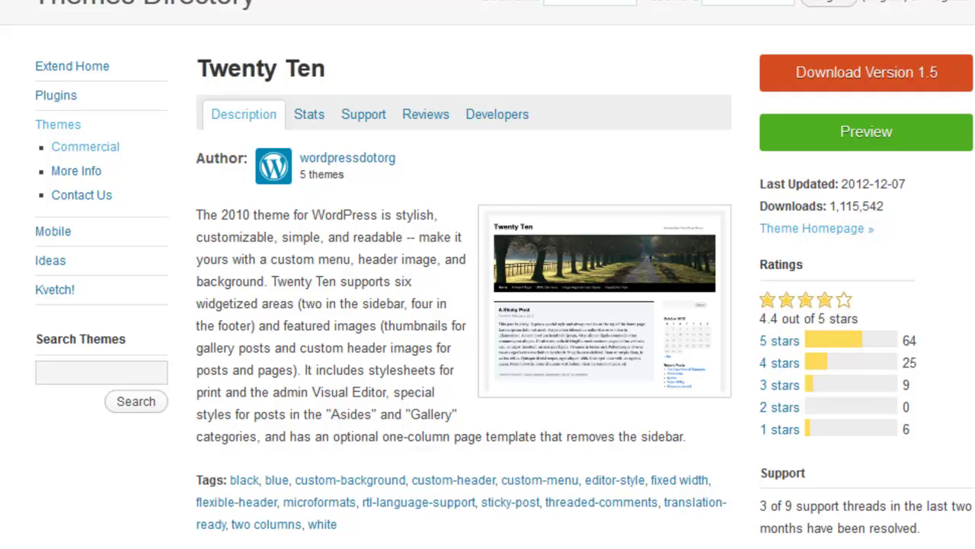
# - Search the Themes Directory for "medical" and return to the directory's main page
pyautogui.click(56, 371)
pyautogui.write('medical')
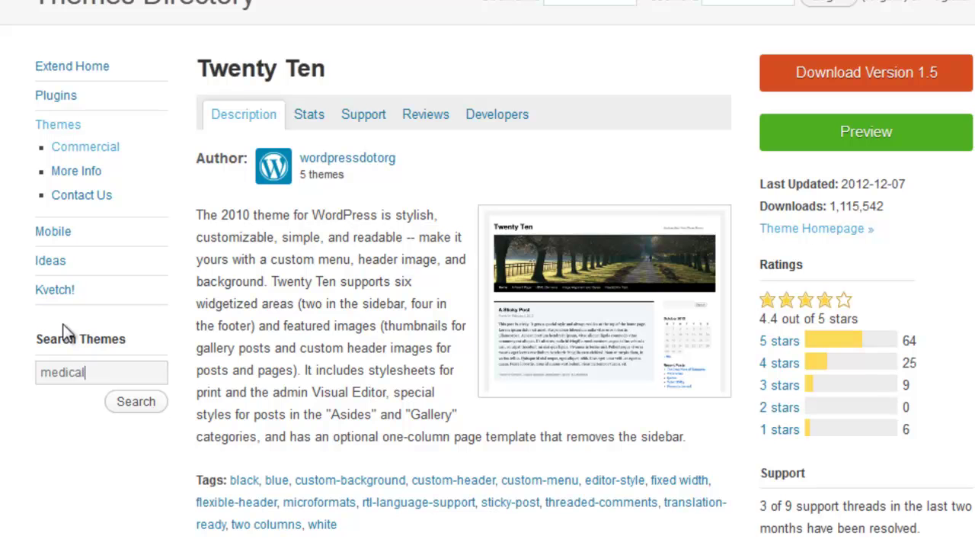
pyautogui.click(139, 408)
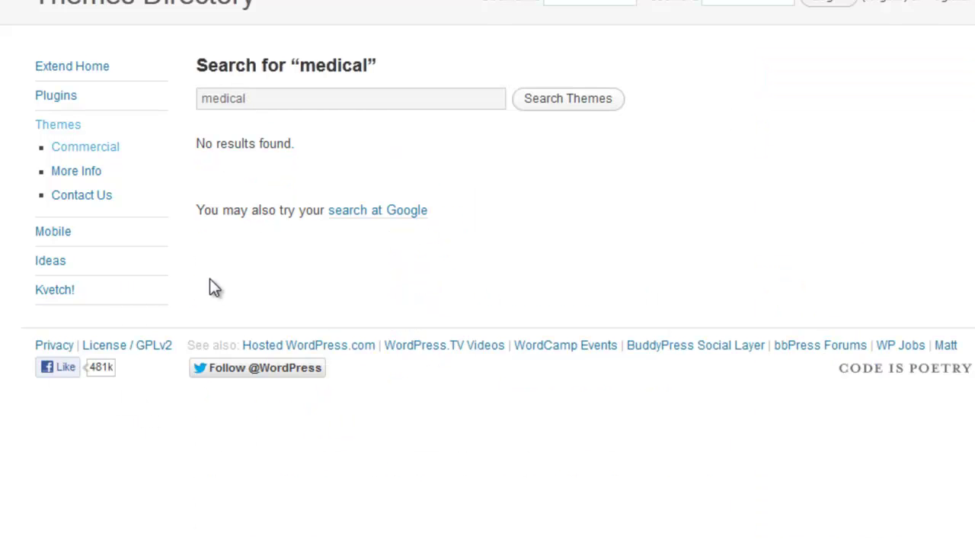
pyautogui.hotkey('alt', 'Left')
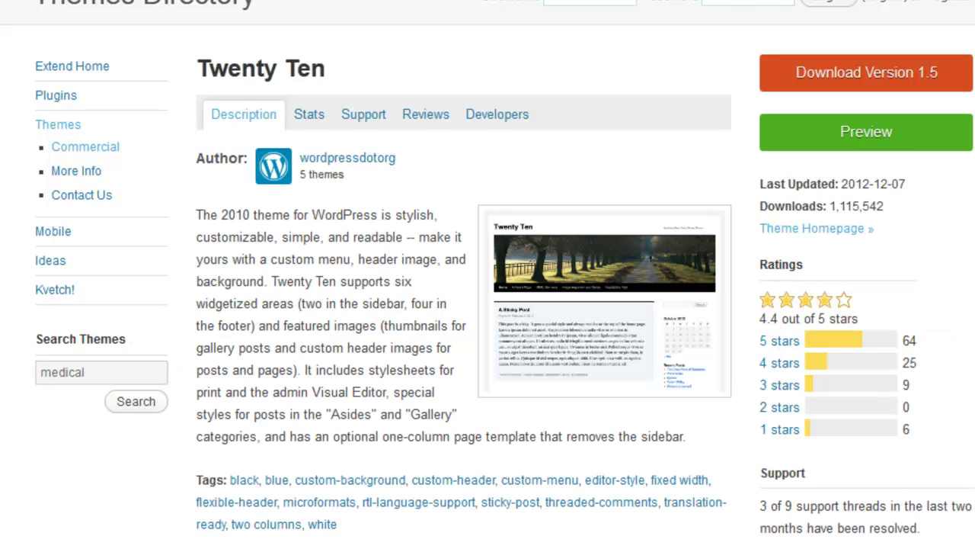
pyautogui.hotkey('alt', 'Left')
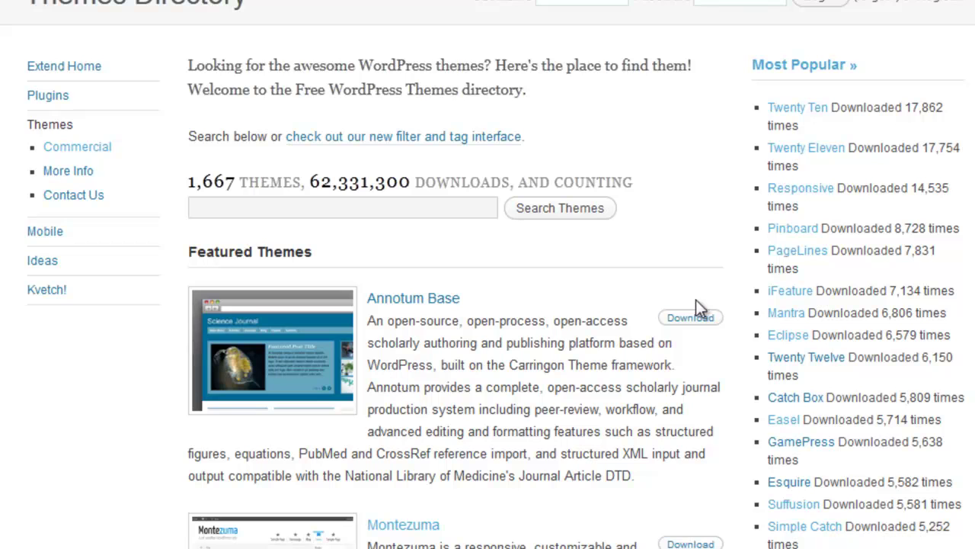
# - Open the popular Twenty Eleven theme's details and look through its preview page
pyautogui.click(805, 149)
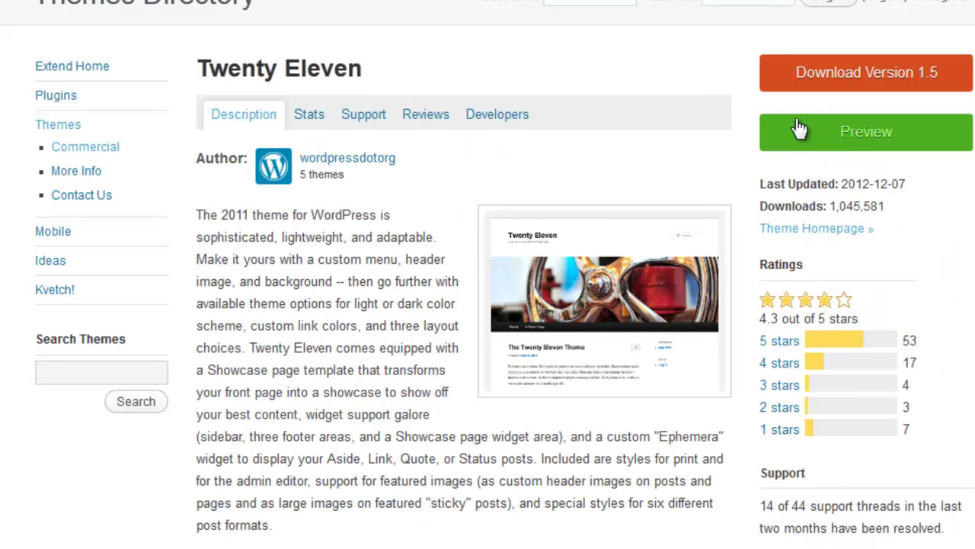
pyautogui.click(857, 126)
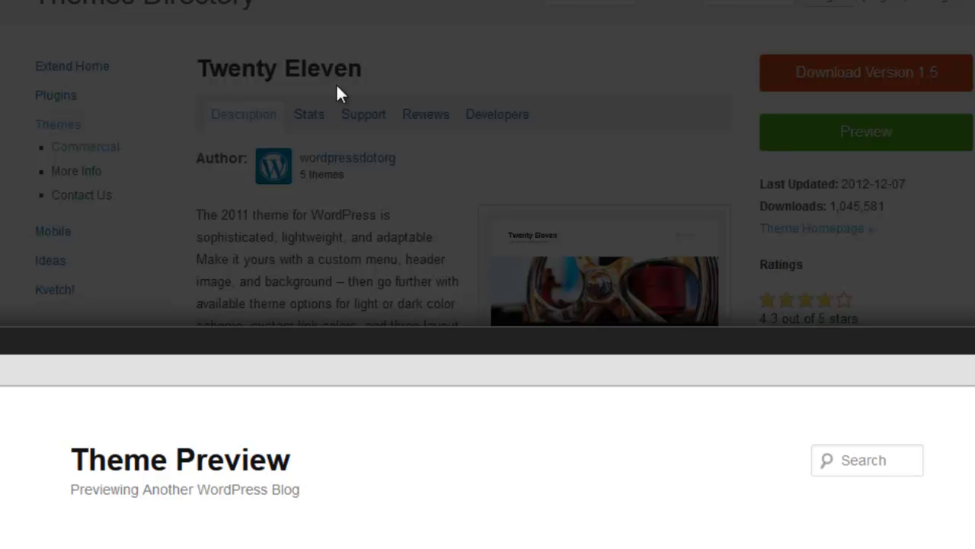
pyautogui.scroll(-10, 678, 544)
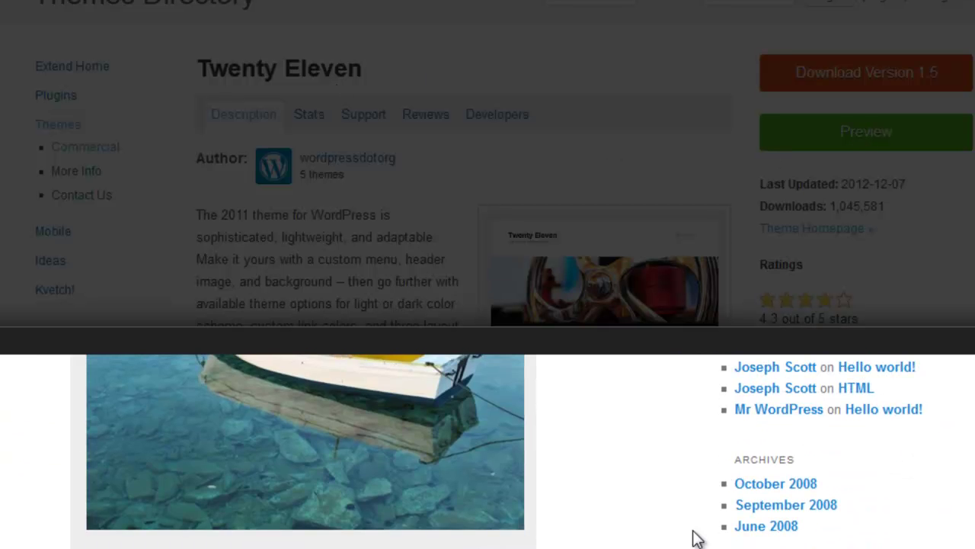
pyautogui.scroll(15, 697, 535)
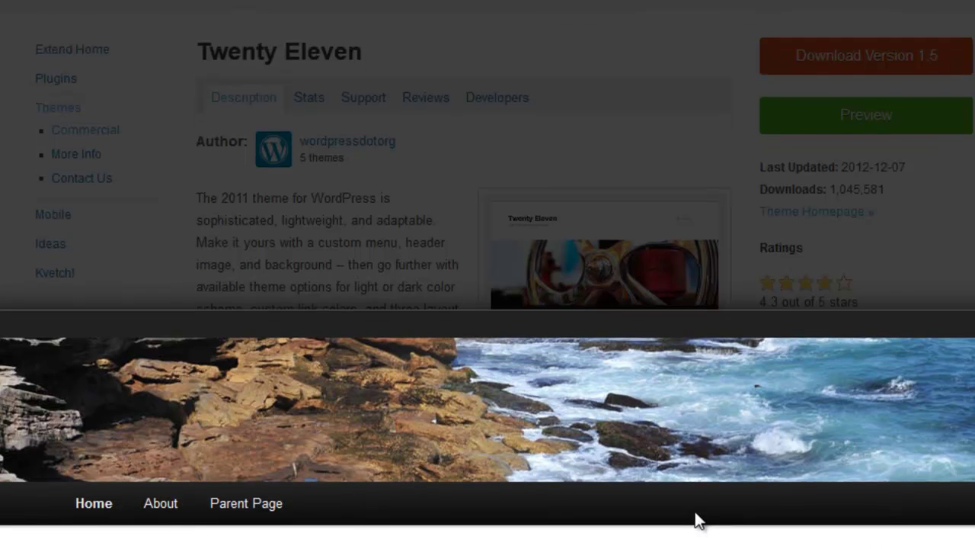
pyautogui.scroll(5, 700, 345)
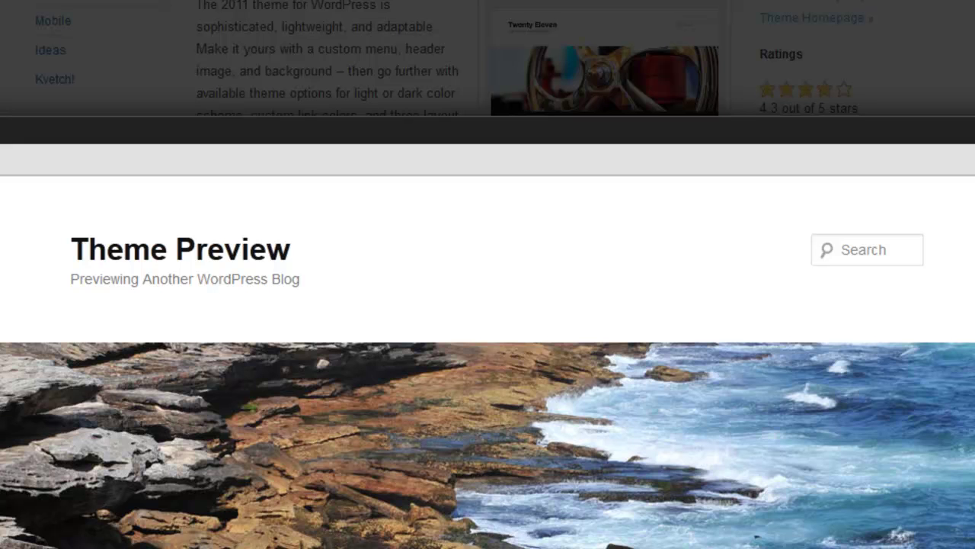
# - Close the Twenty Eleven preview and return to the Themes Directory's main page to browse the featured themes
pyautogui.press('Escape')
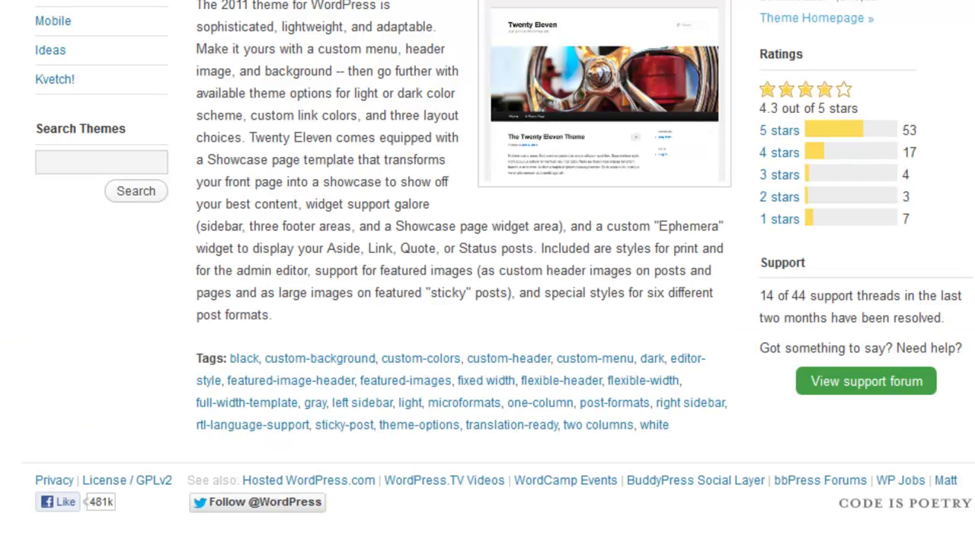
pyautogui.hotkey('alt', 'Left')
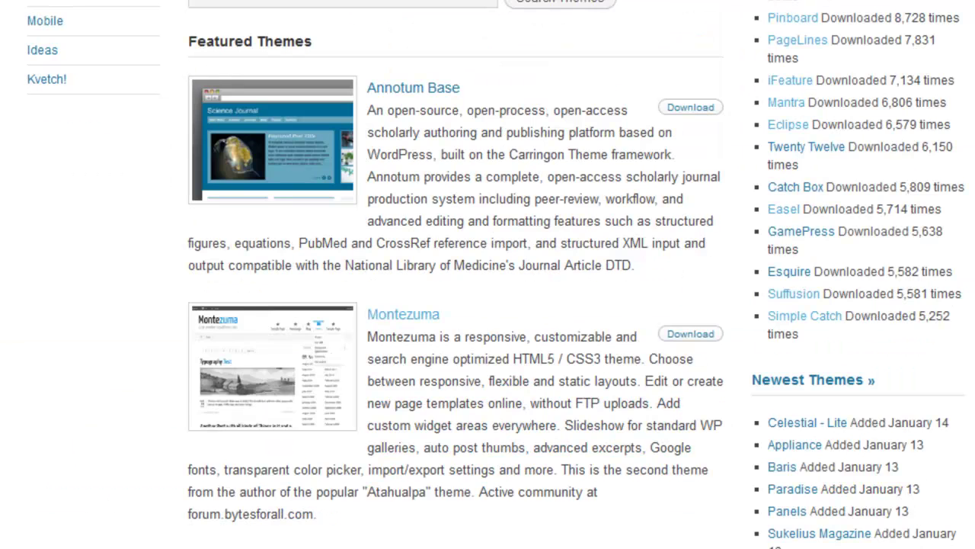
pyautogui.scroll(-3, 667, 87)
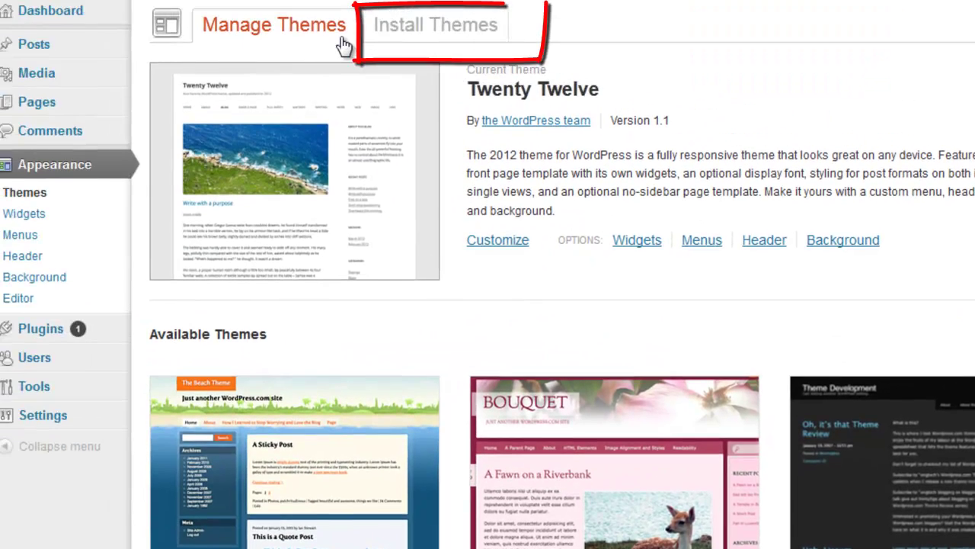
# - Search the installable themes in the WordPress dashboard for "ifeature" and install the iFeature theme by cyberchimps
pyautogui.click(429, 40)
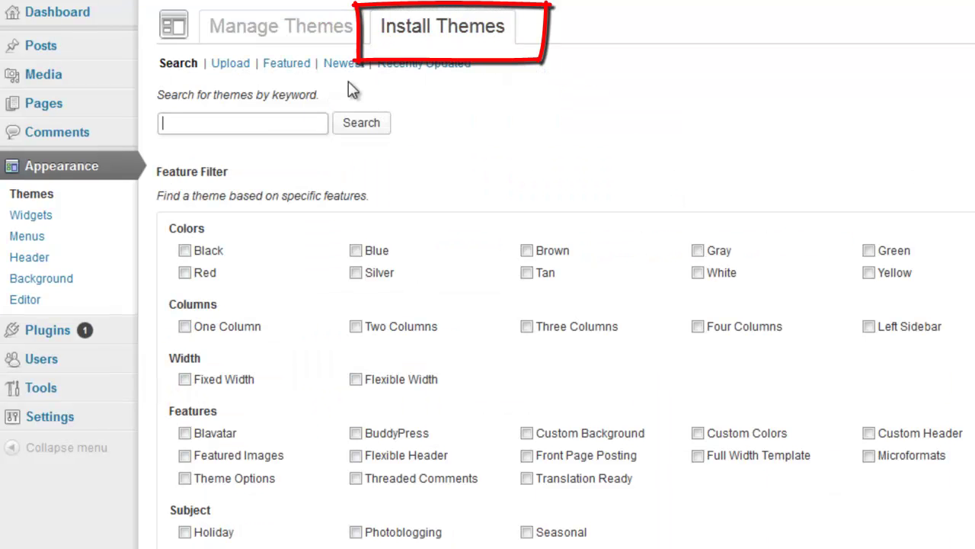
pyautogui.click(281, 125)
pyautogui.write('ifeature')
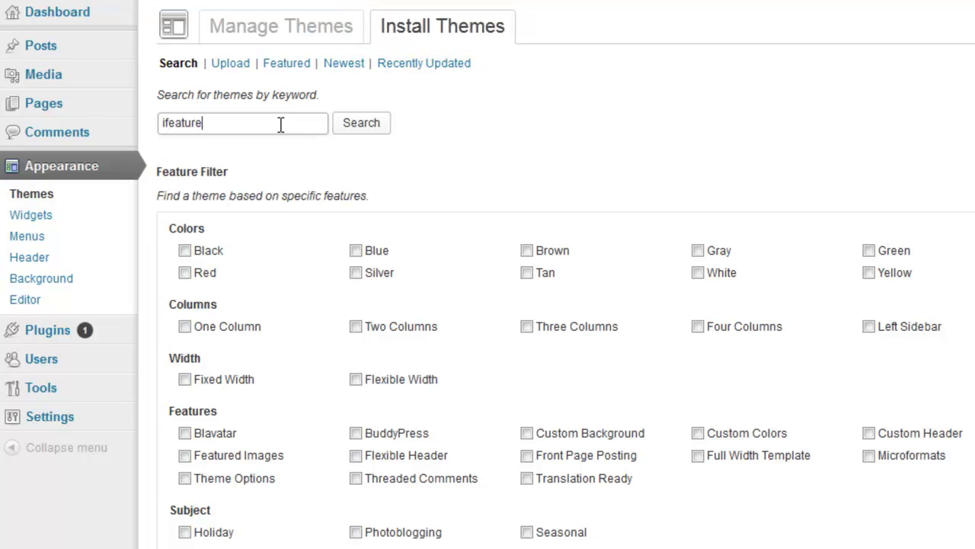
pyautogui.click(349, 122)
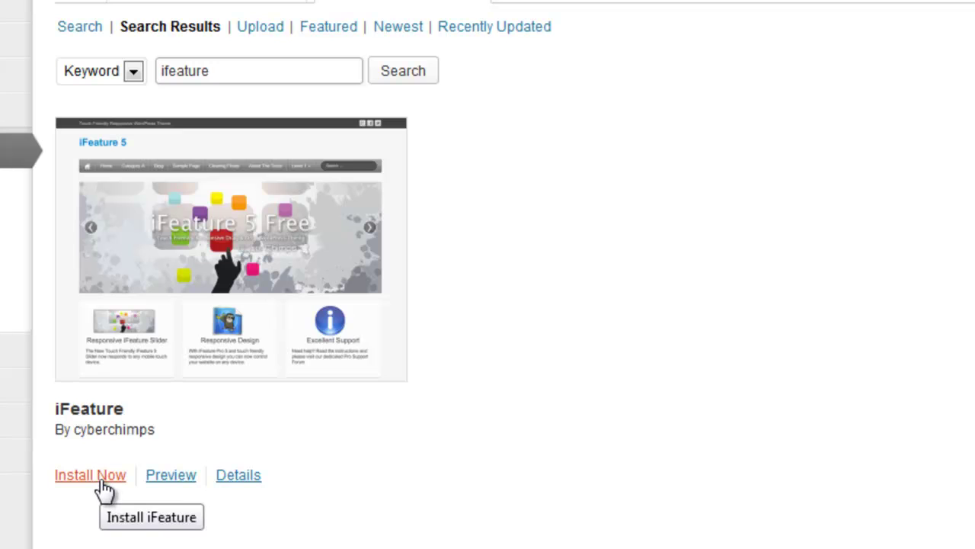
pyautogui.click(102, 480)
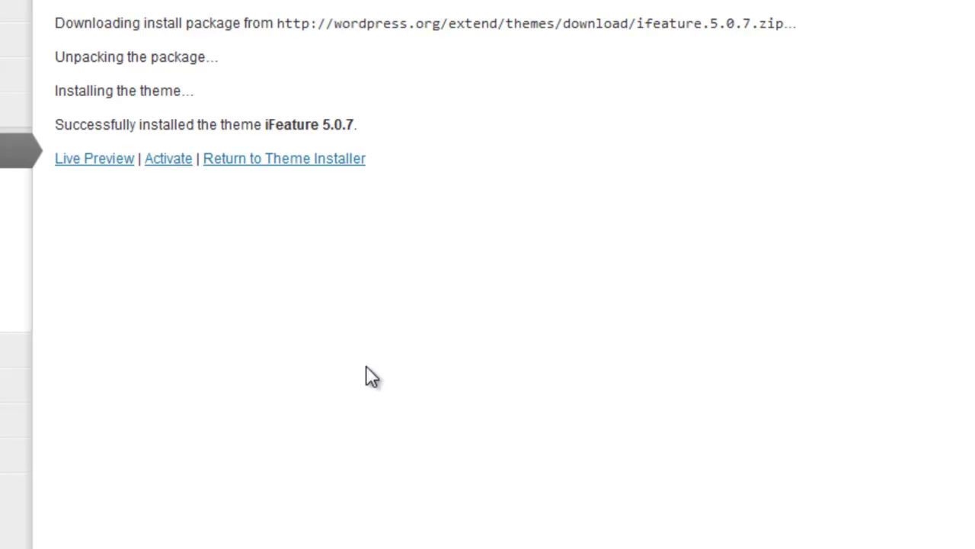
# - Activate the iFeature theme and complete its installation, opening the linked instructions separately from the welcome message
pyautogui.click(165, 168)
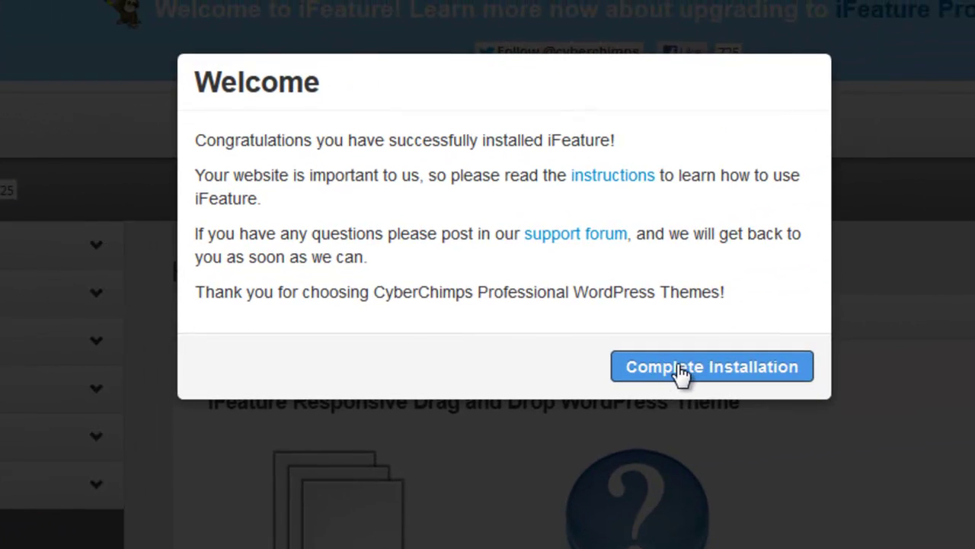
pyautogui.rightClick(612, 183)
pyautogui.click(699, 190)
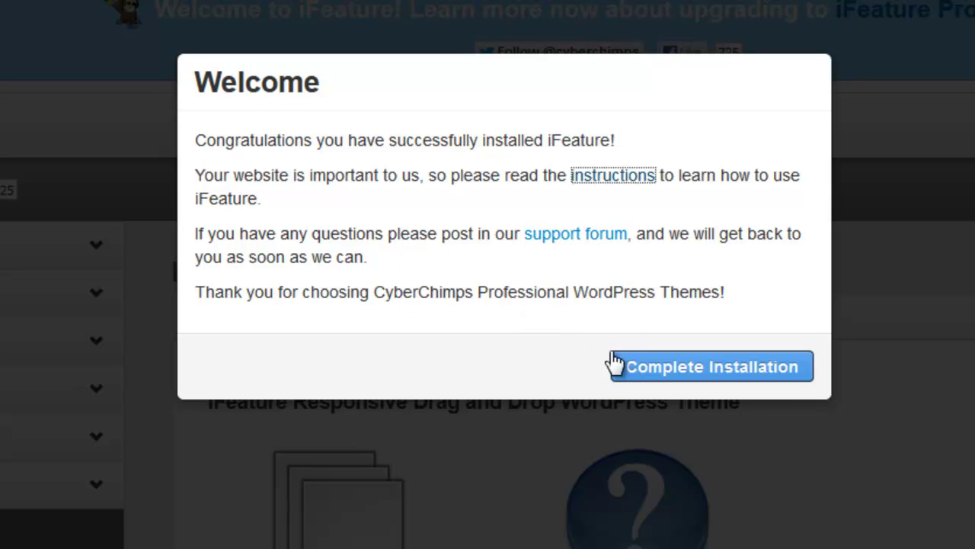
pyautogui.click(684, 383)
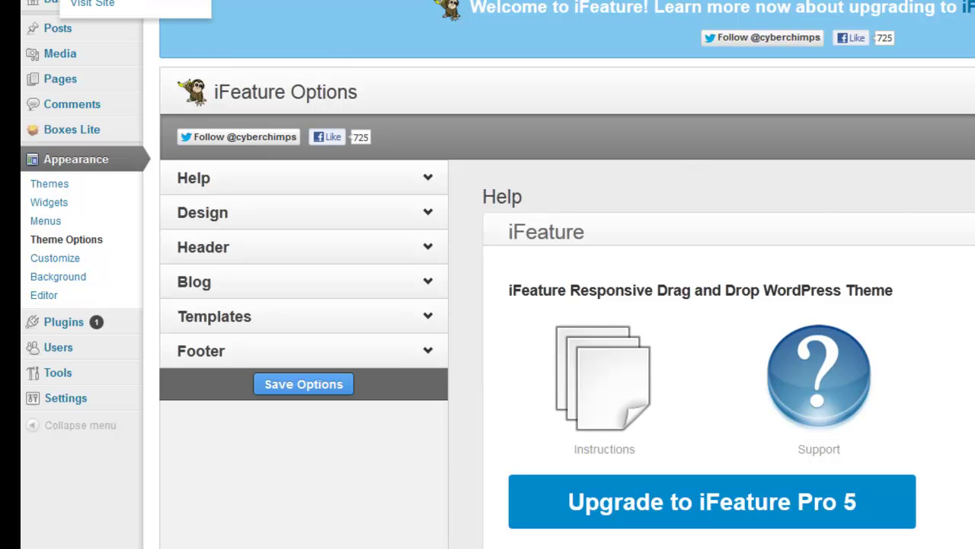
# - Open the live site separately from the dashboard and examine its home page from the header and slider down to the footer
pyautogui.rightClick(163, 3)
pyautogui.click(255, 7)
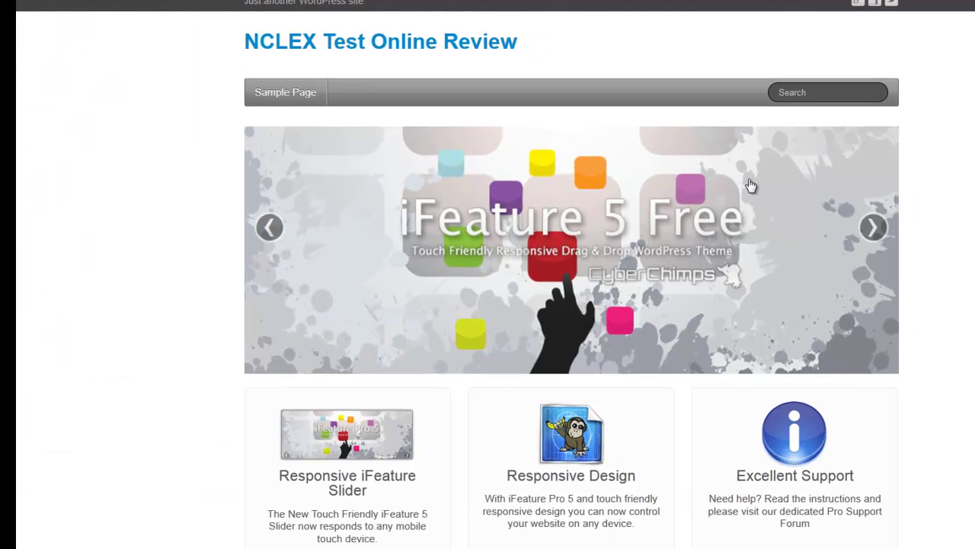
pyautogui.scroll(-3, 693, 275)
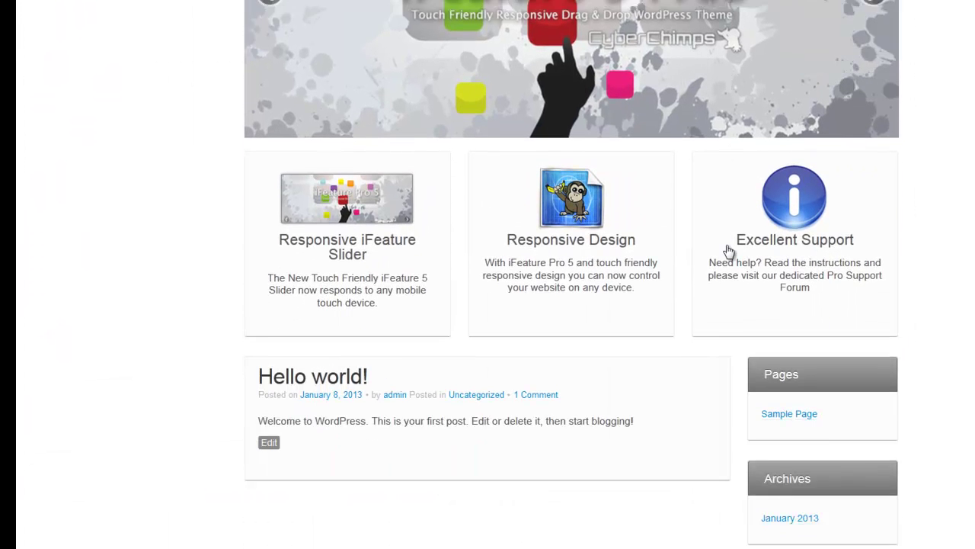
pyautogui.scroll(-4, 729, 252)
pyautogui.scroll(-3, 730, 251)
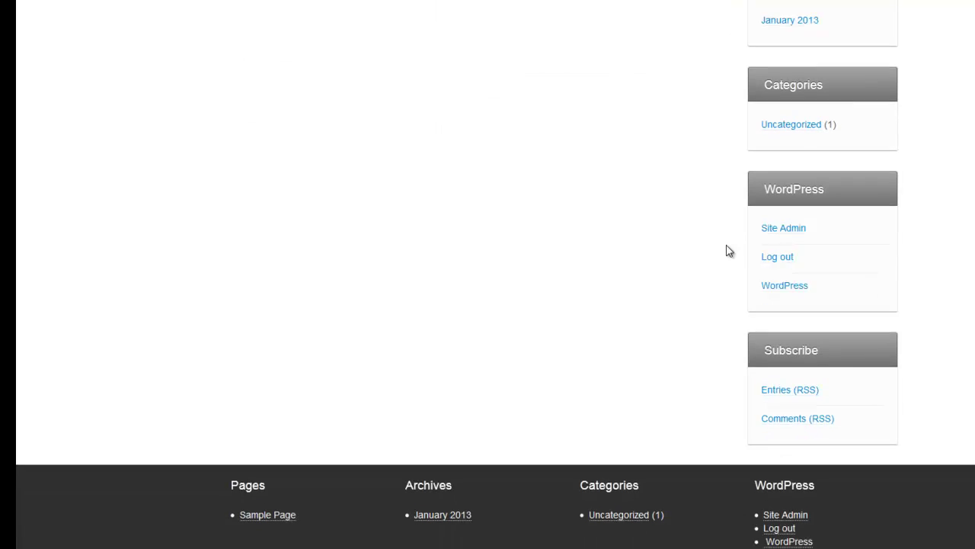
pyautogui.scroll(-1, 728, 256)
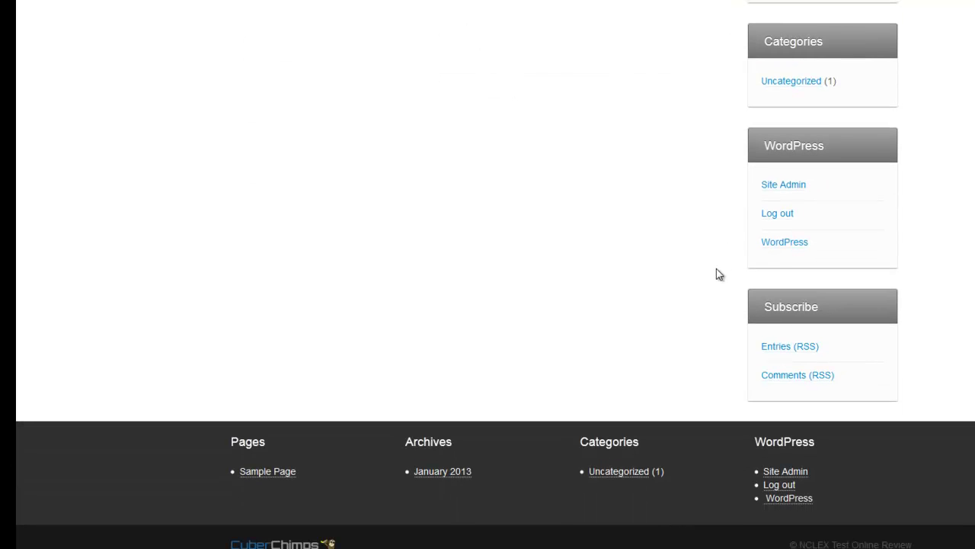
pyautogui.scroll(10, 718, 271)
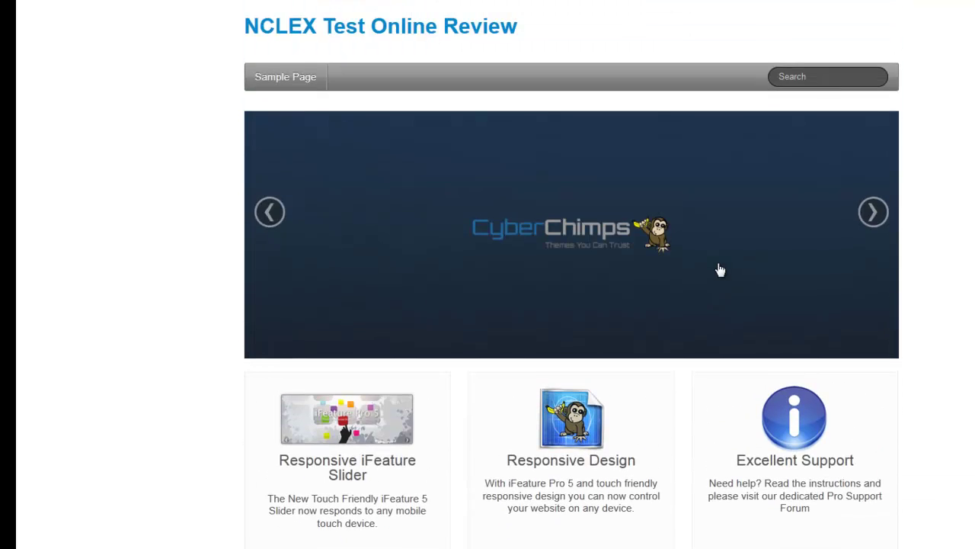
pyautogui.scroll(1, 719, 265)
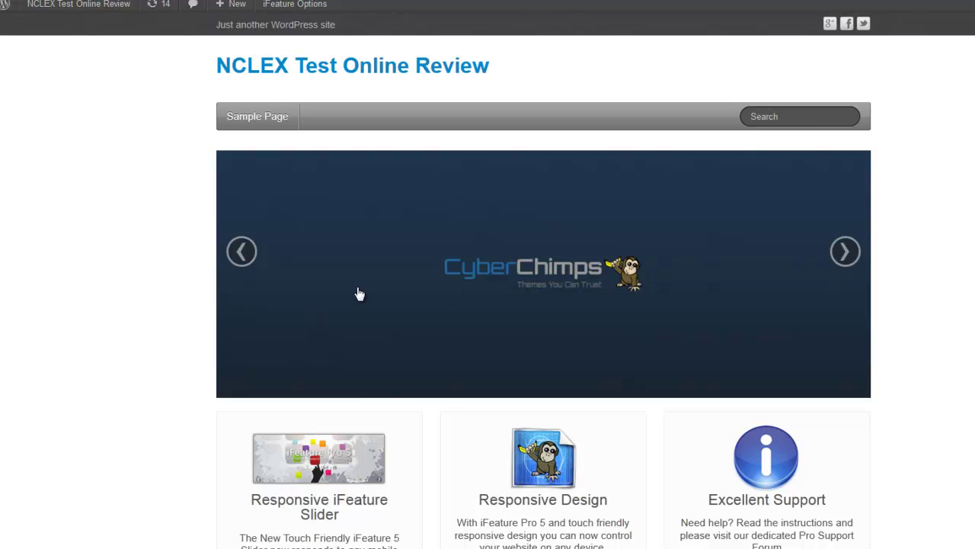
pyautogui.scroll(-4, 264, 287)
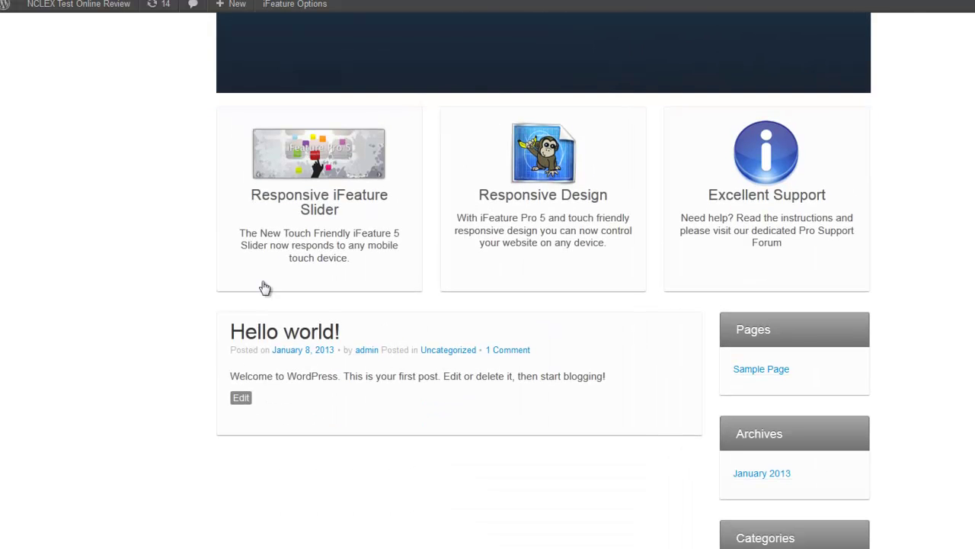
pyautogui.scroll(2, 708, 240)
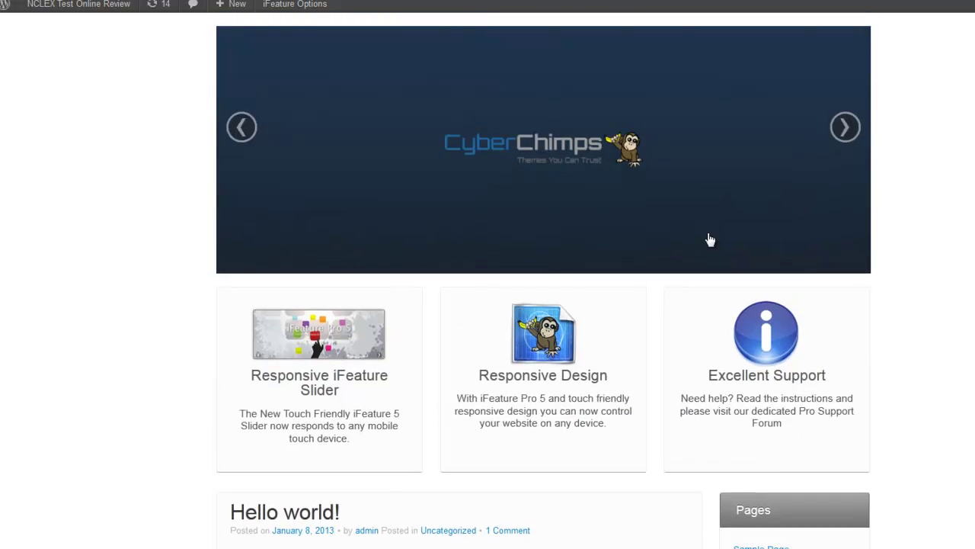
pyautogui.scroll(2, 709, 240)
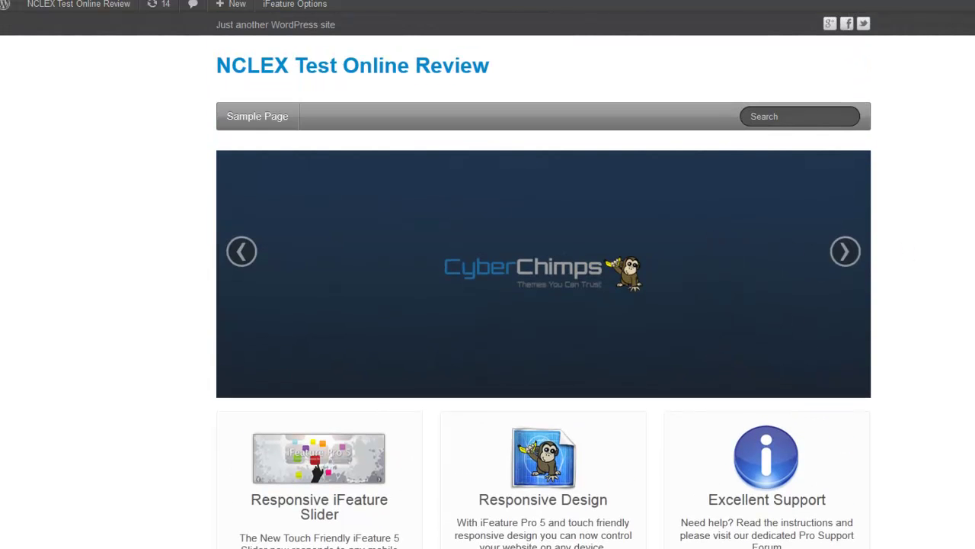